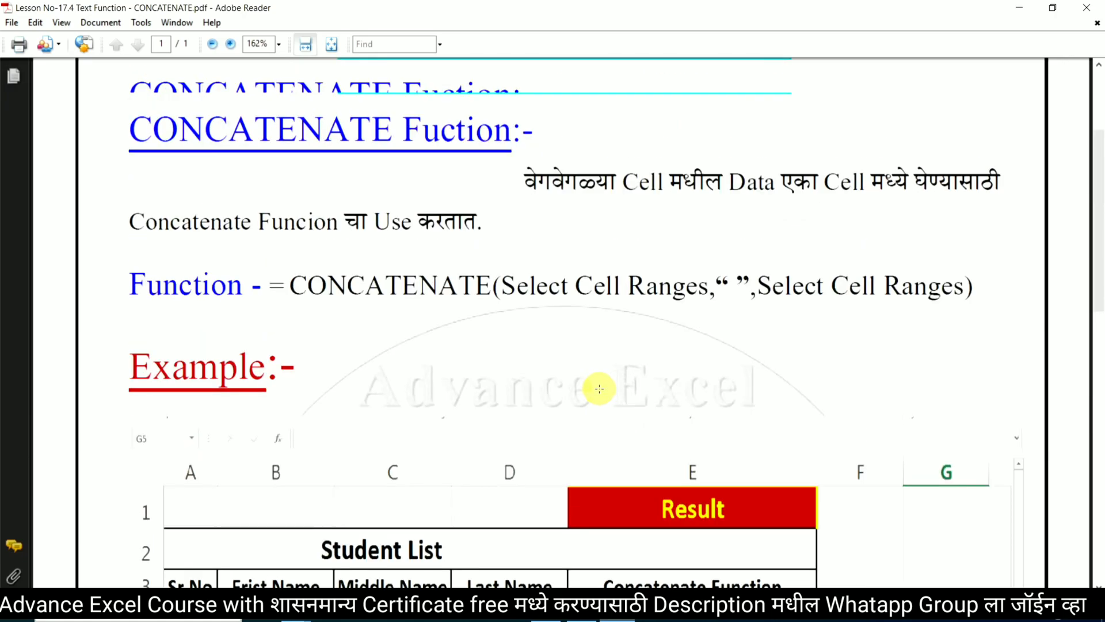
# Switch to the Concatenate Function workbook in Excel and look over the first student's first, middle and last name cells, B4 to D4.
pyautogui.hotkey('alt', 'Tab')
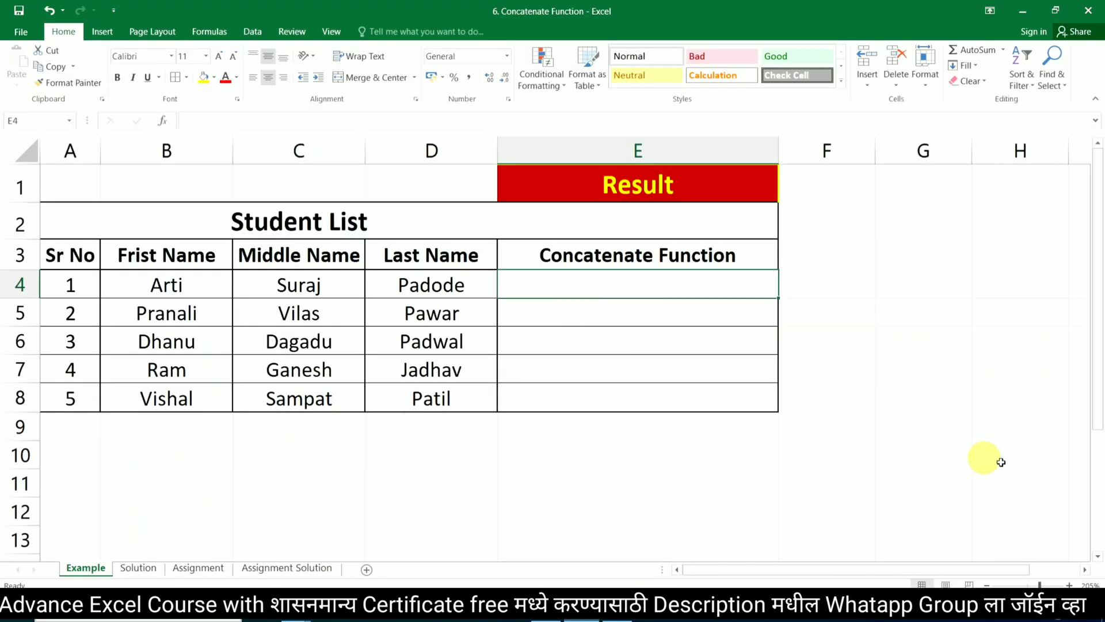
pyautogui.click(1043, 480)
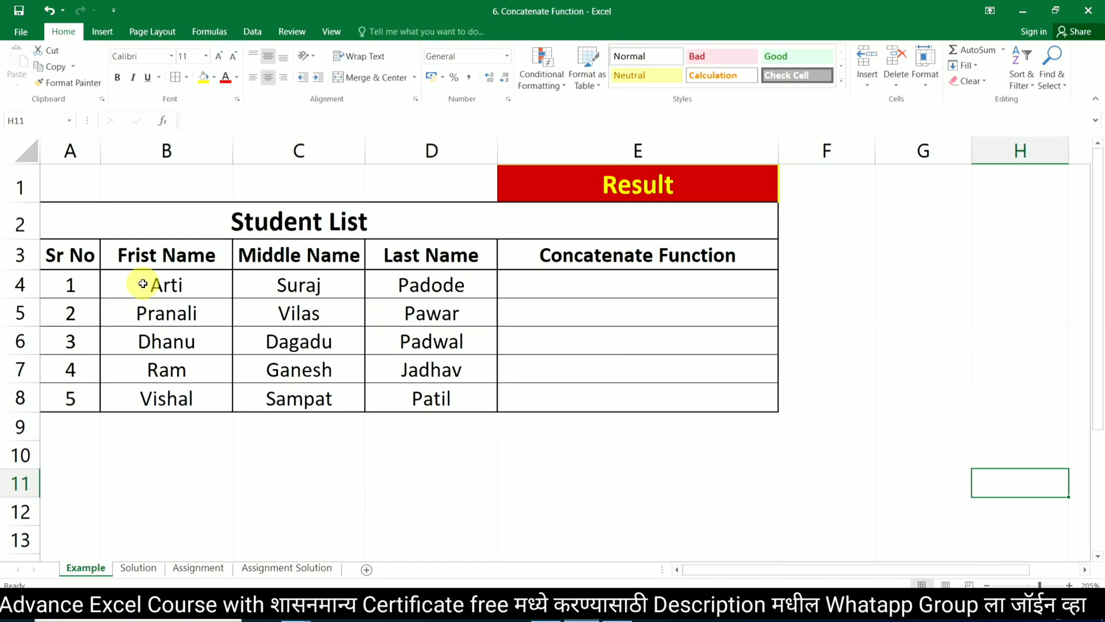
pyautogui.click(164, 285)
pyautogui.click(247, 287)
pyautogui.click(426, 284)
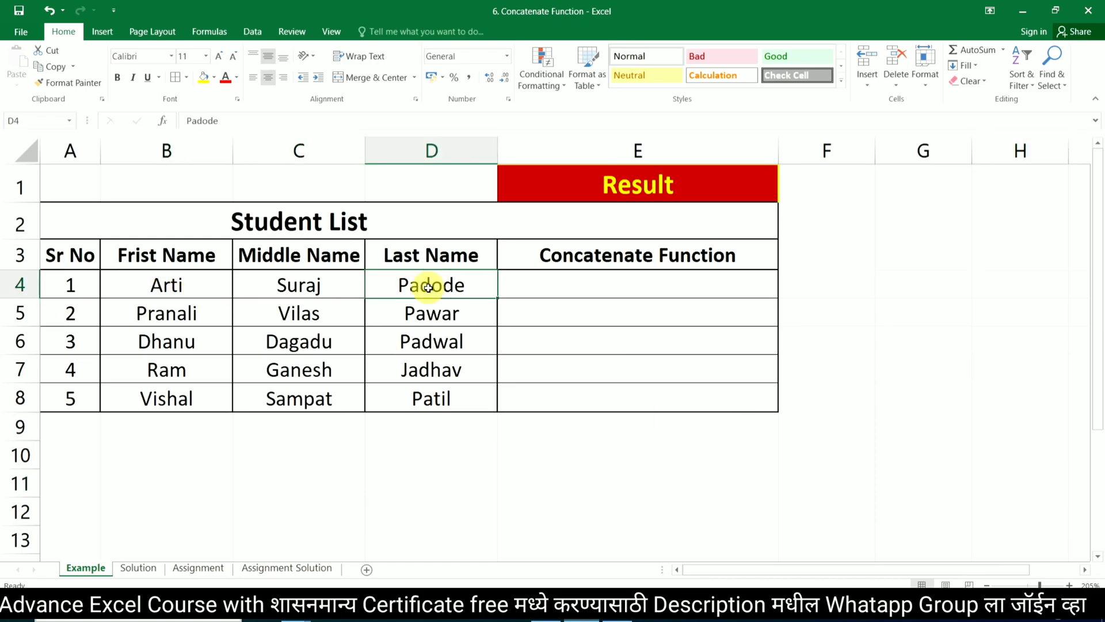
# Begin a CONCATENATE formula in E4 of the Example sheet with B4 and a quoted space " " as the first two arguments.
pyautogui.click(615, 288)
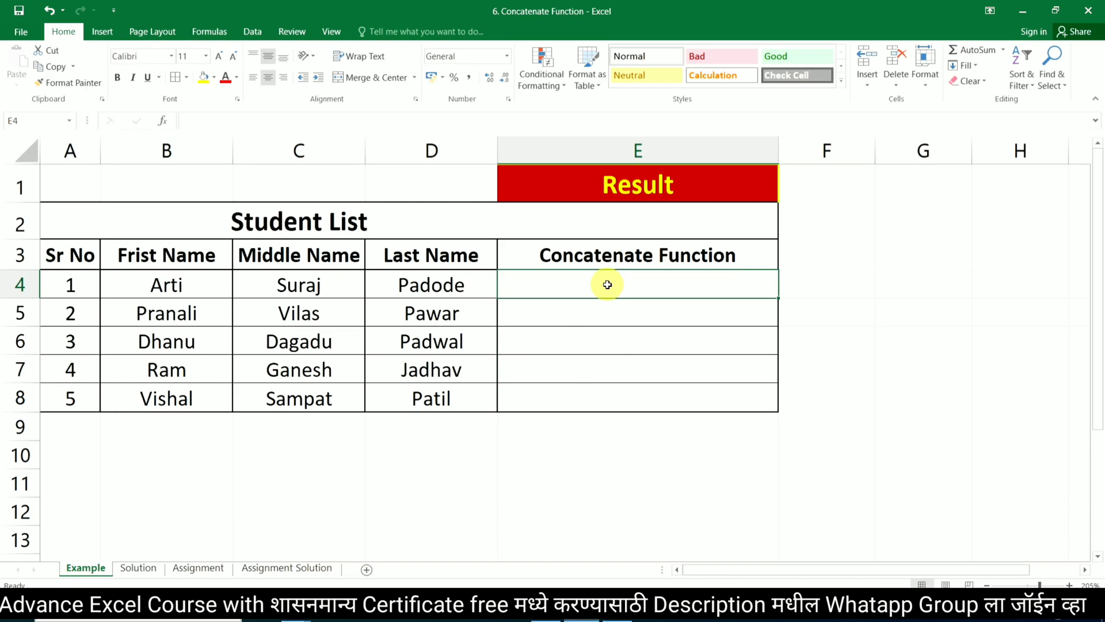
pyautogui.write('=co')
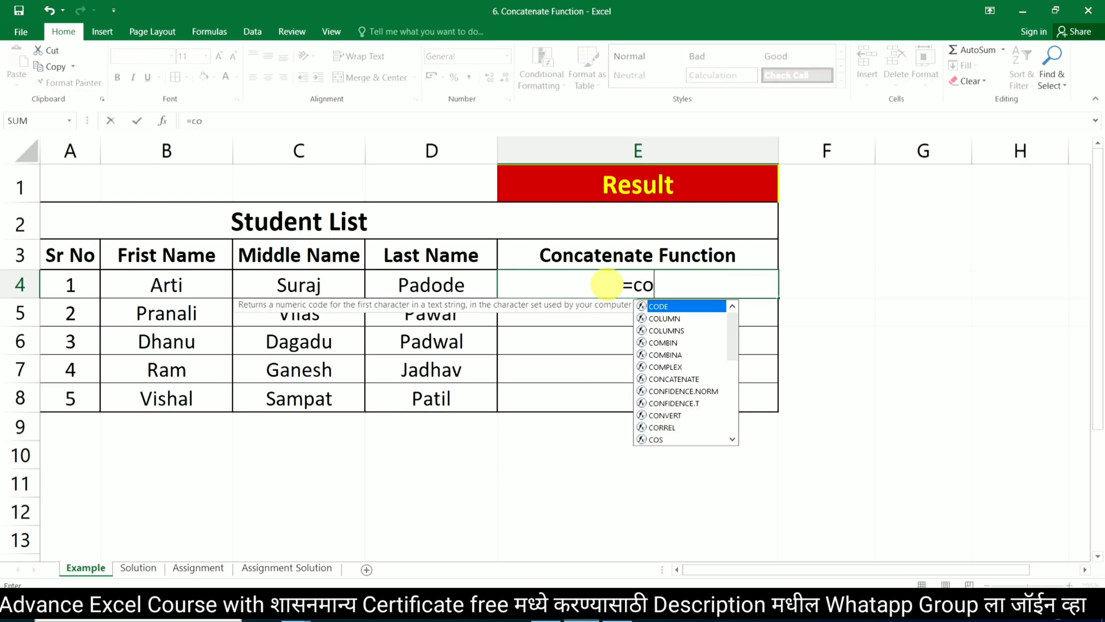
pyautogui.write('n')
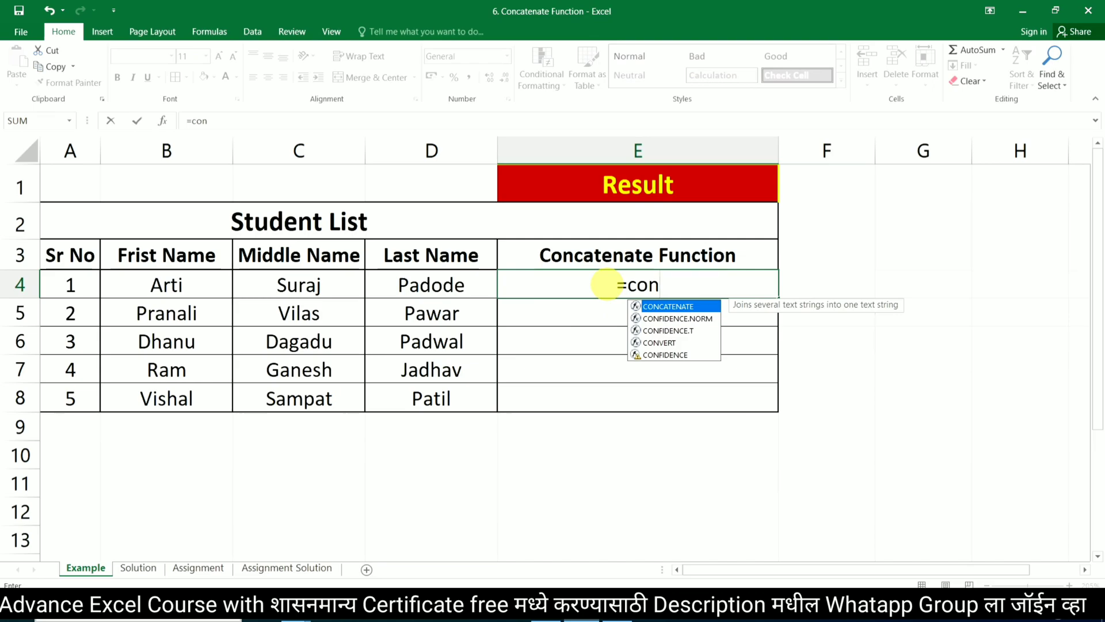
pyautogui.doubleClick(662, 307)
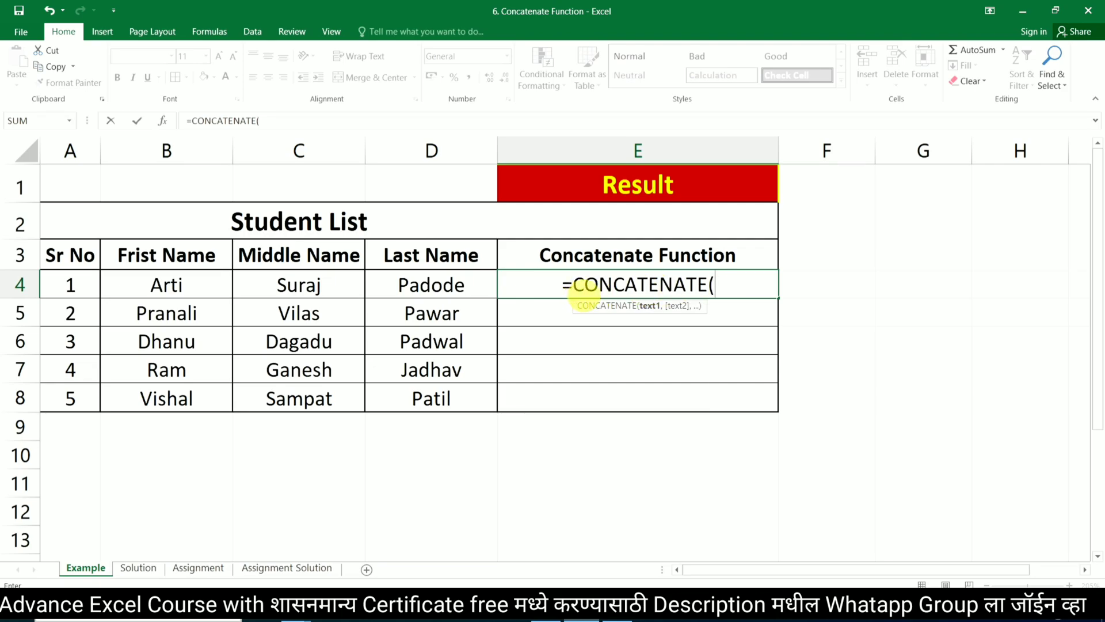
pyautogui.click(161, 280)
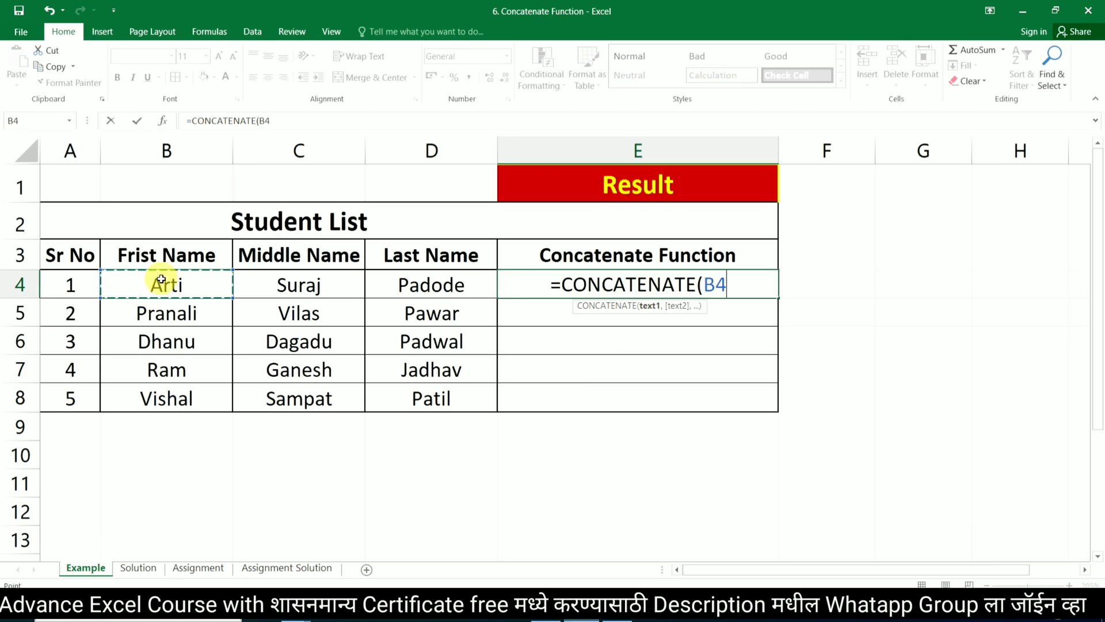
pyautogui.write(',')
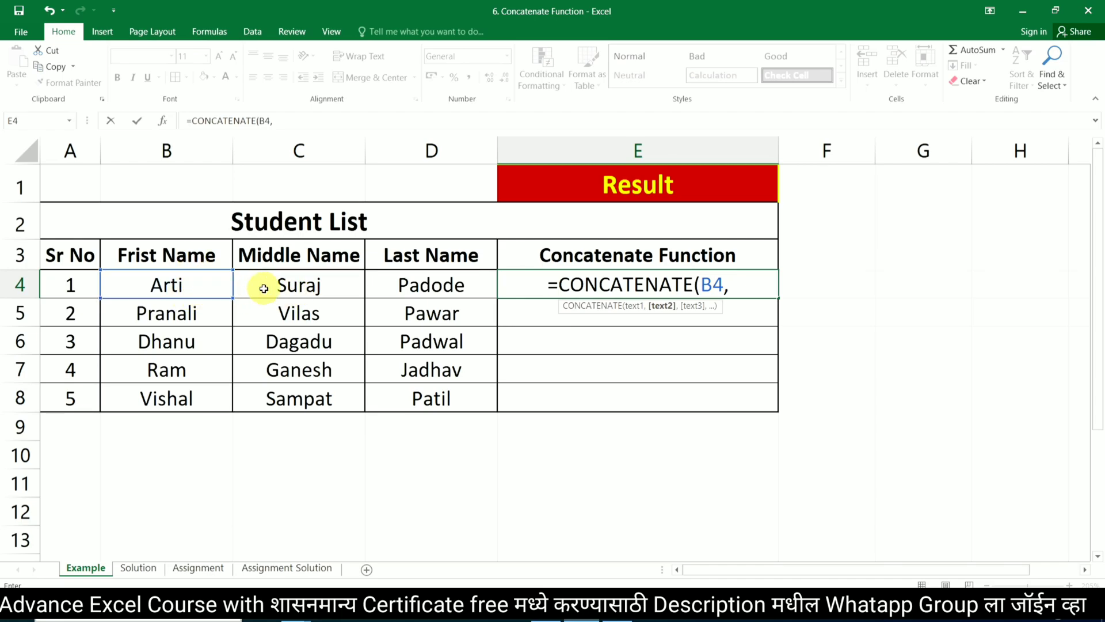
pyautogui.write('"')
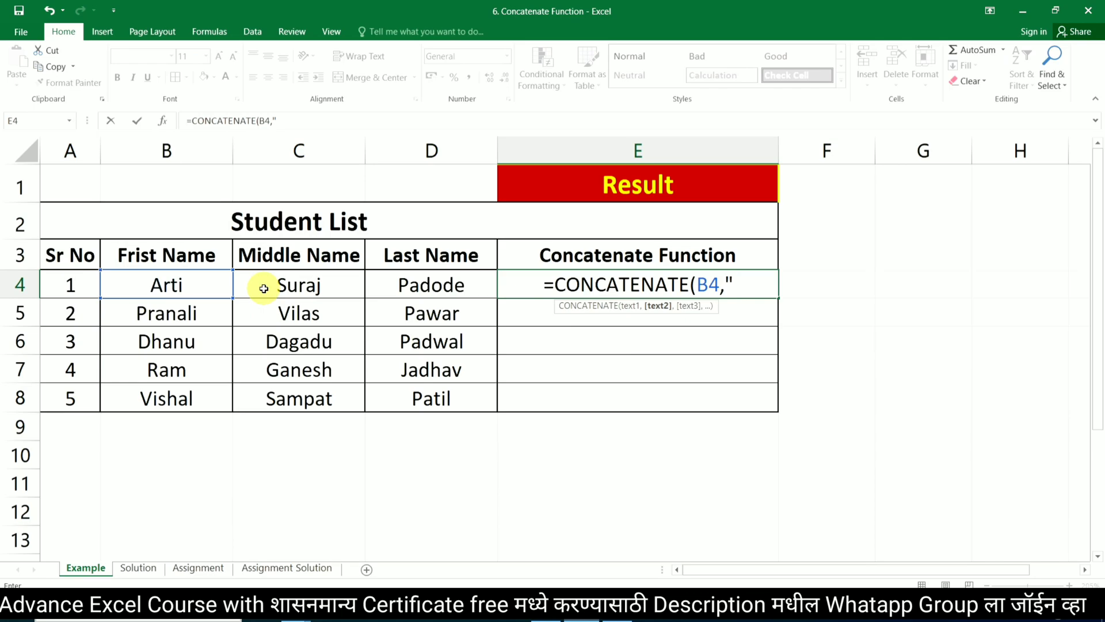
pyautogui.write(' "')
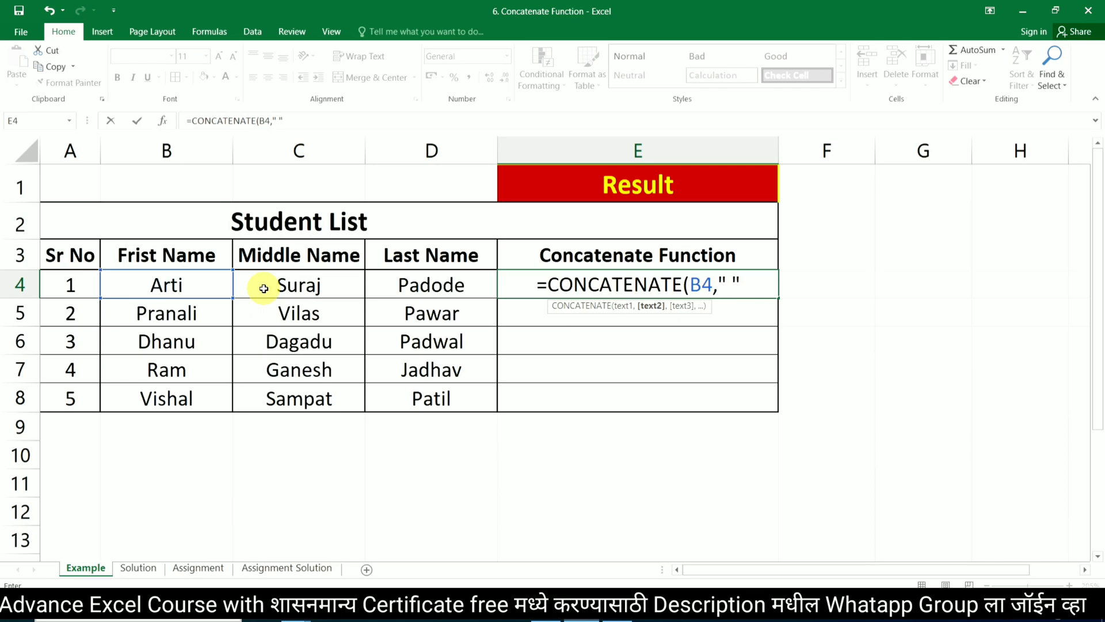
pyautogui.write(',')
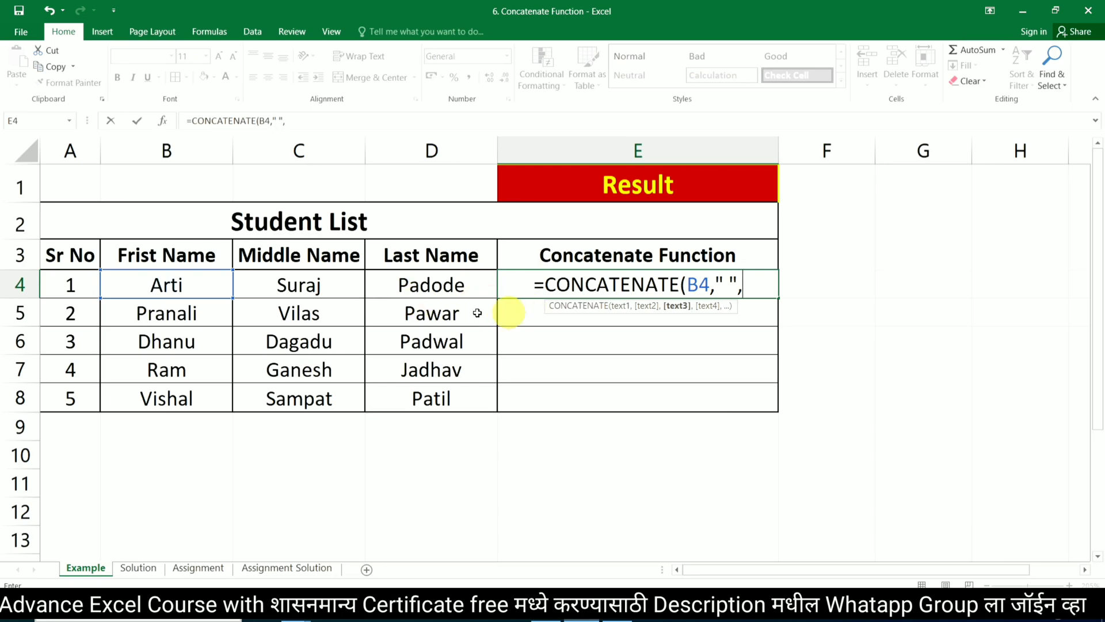
# Complete the E4 formula with C4, a quoted space and D4, giving =CONCATENATE(B4," ",C4," ",D4).
pyautogui.click(262, 288)
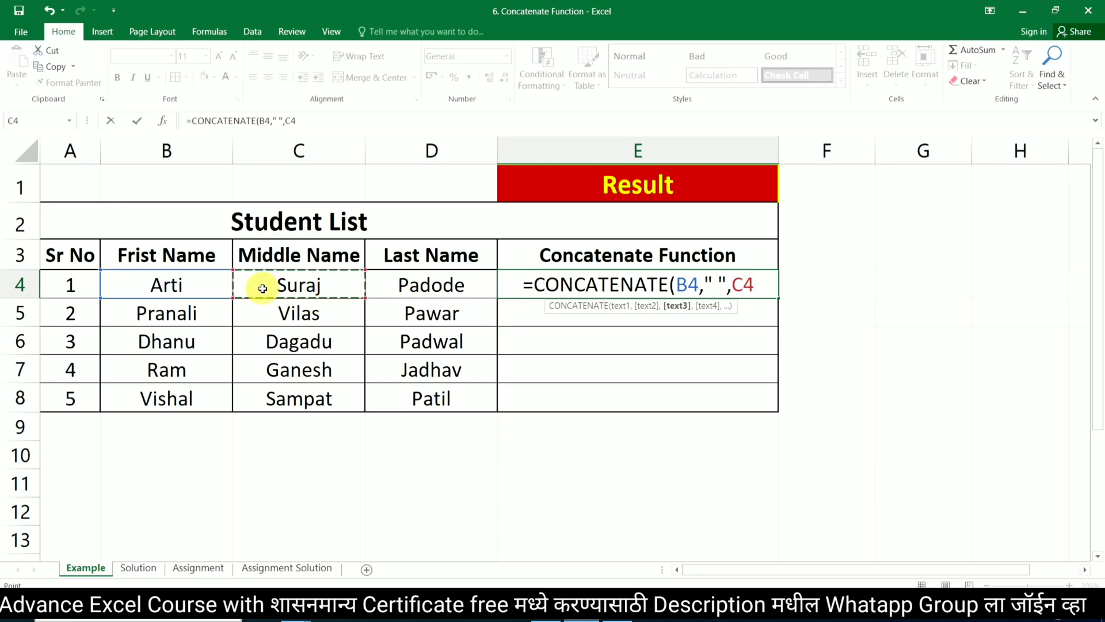
pyautogui.write(',"')
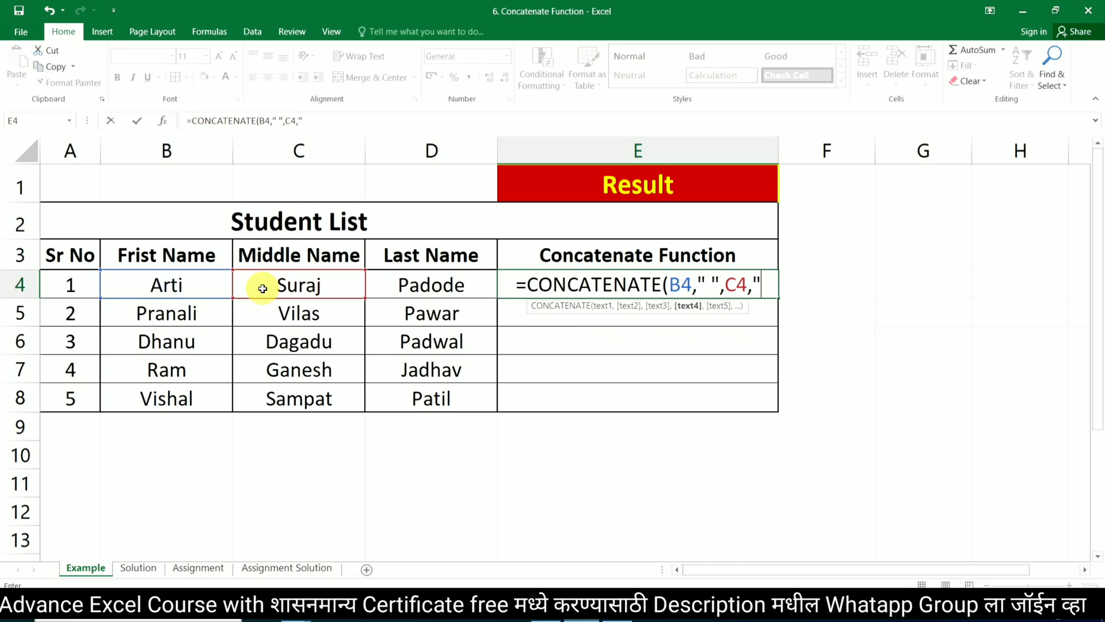
pyautogui.write(' "')
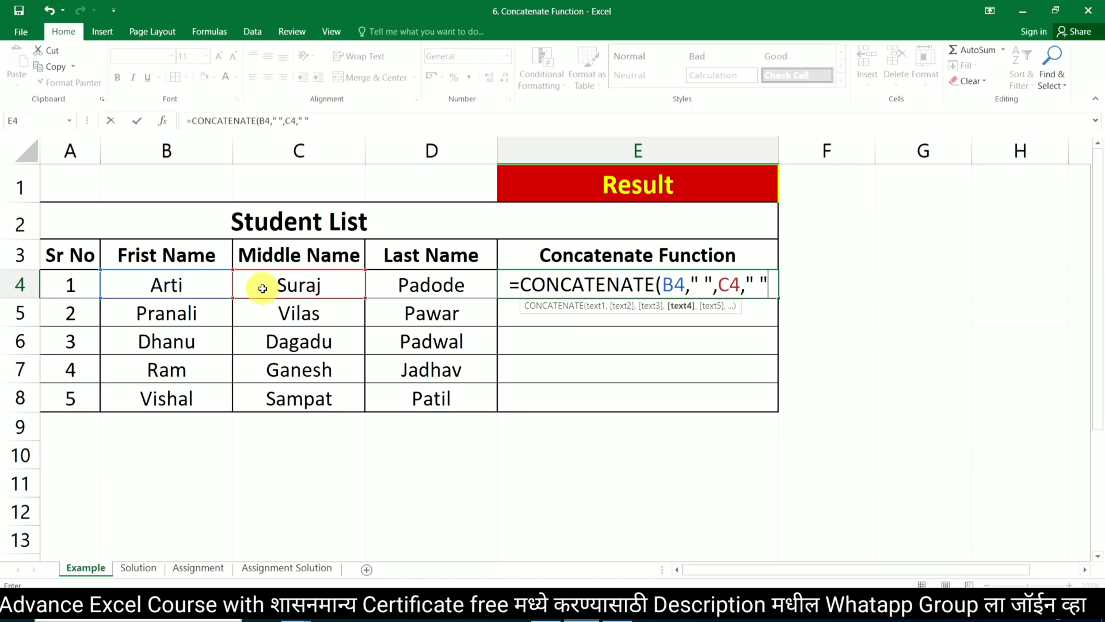
pyautogui.write(',')
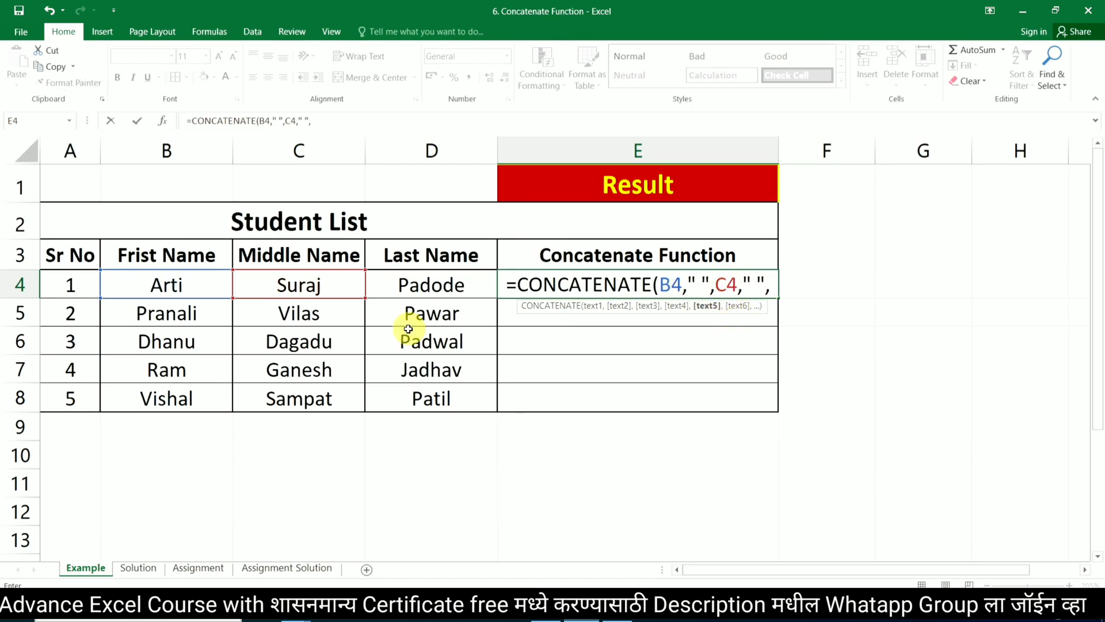
pyautogui.click(441, 284)
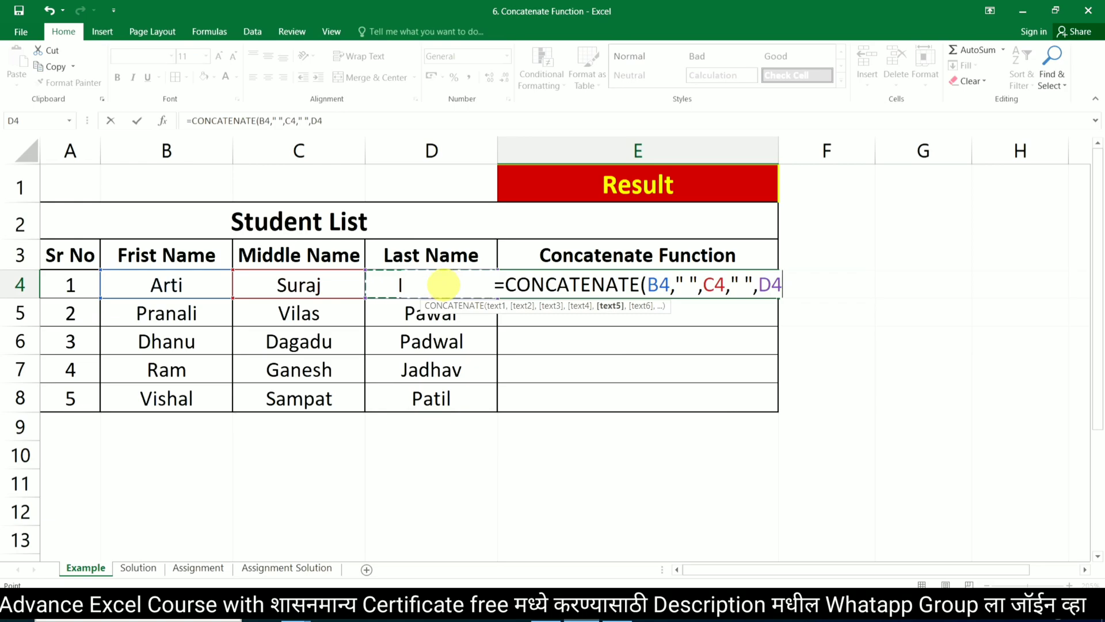
pyautogui.write(')')
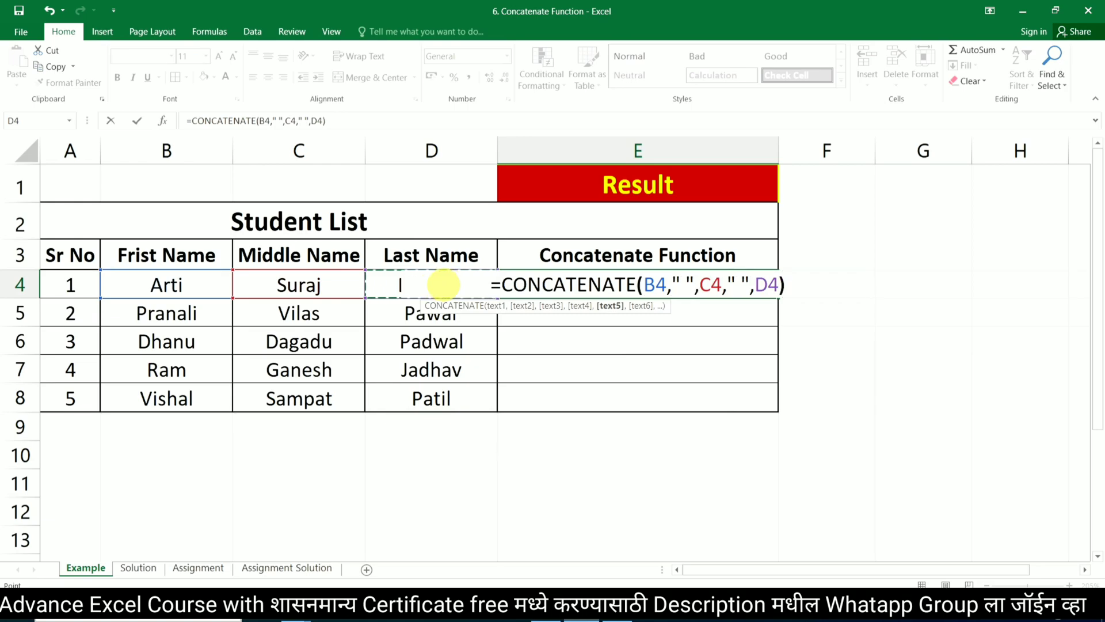
pyautogui.press('Return')
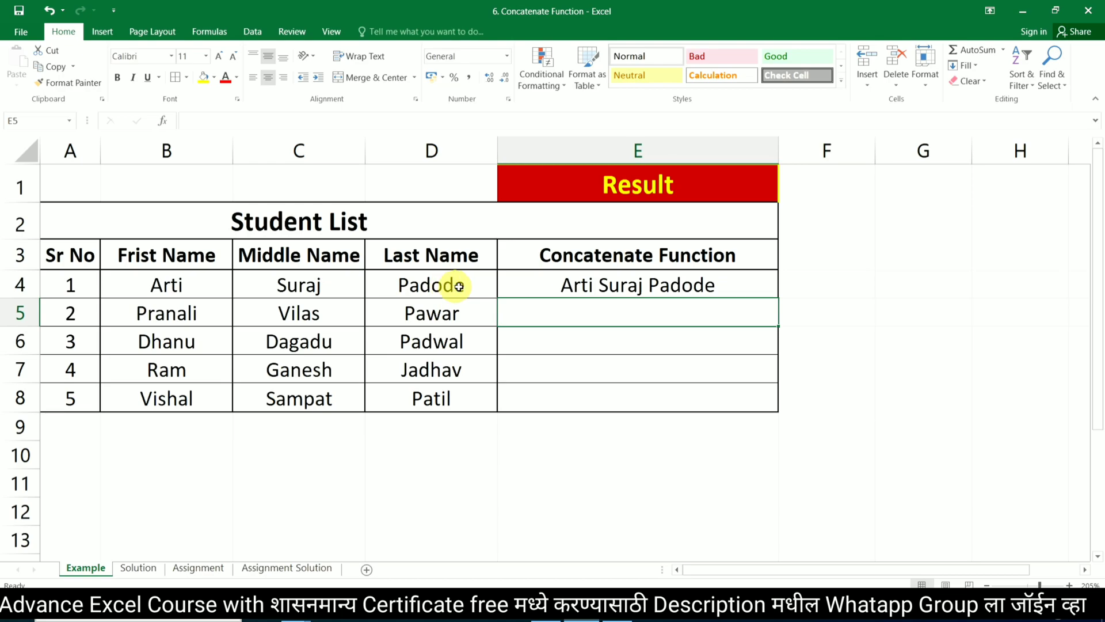
# Fill the CONCATENATE formula from E4 down to E8 for the remaining students.
pyautogui.click(599, 287)
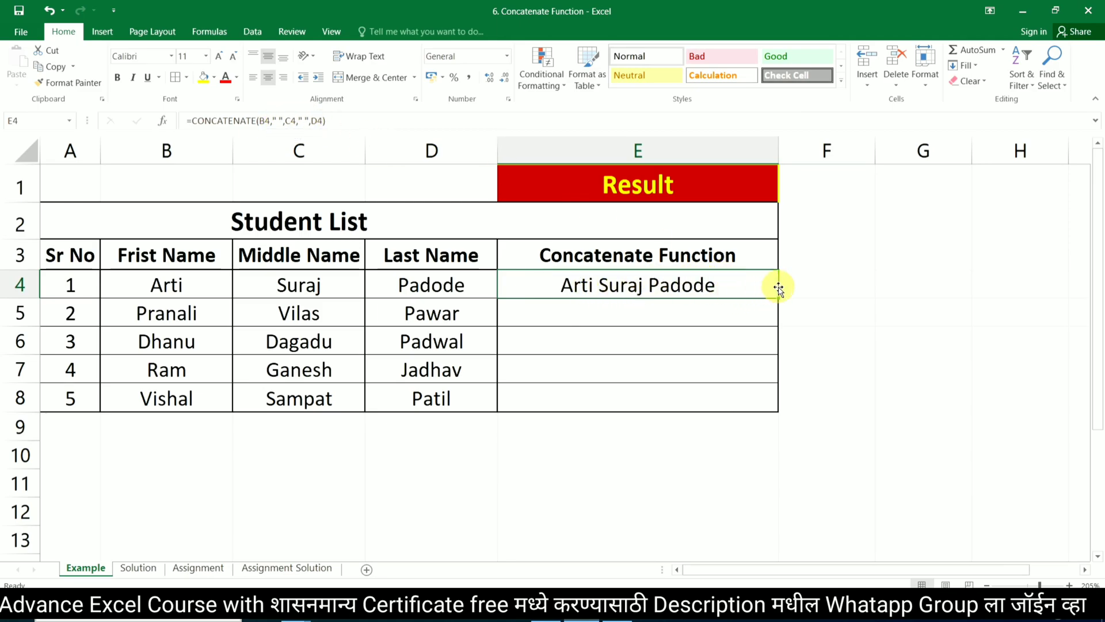
pyautogui.moveTo(776, 298); pyautogui.dragTo(784, 406)
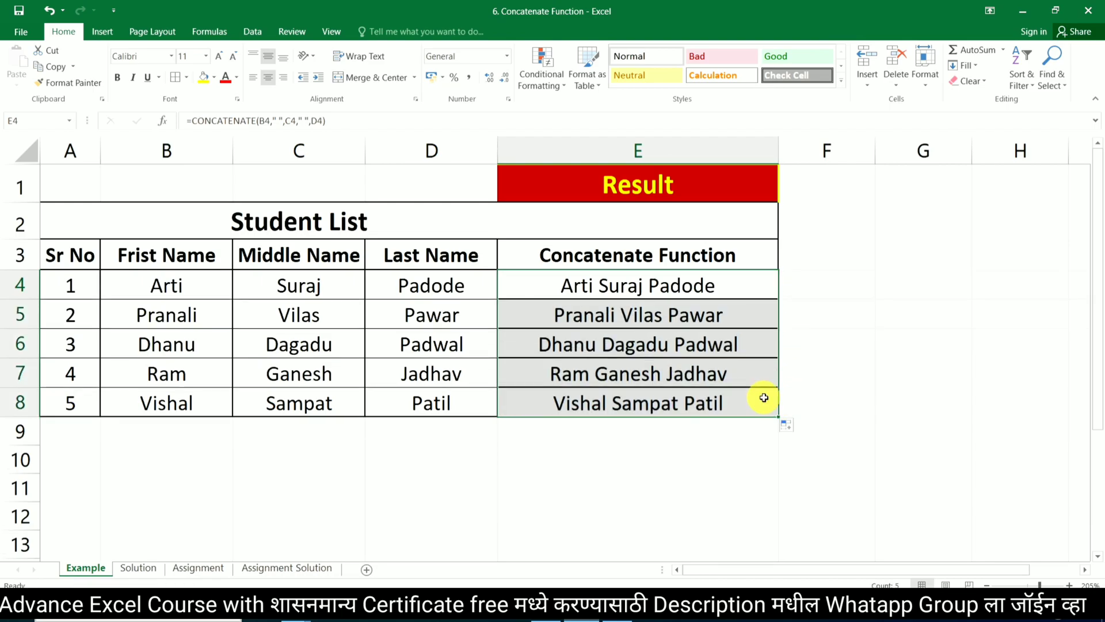
pyautogui.click(636, 428)
# Open the Solution sheet and examine the written-out function for the first student in F4.
pyautogui.click(149, 572)
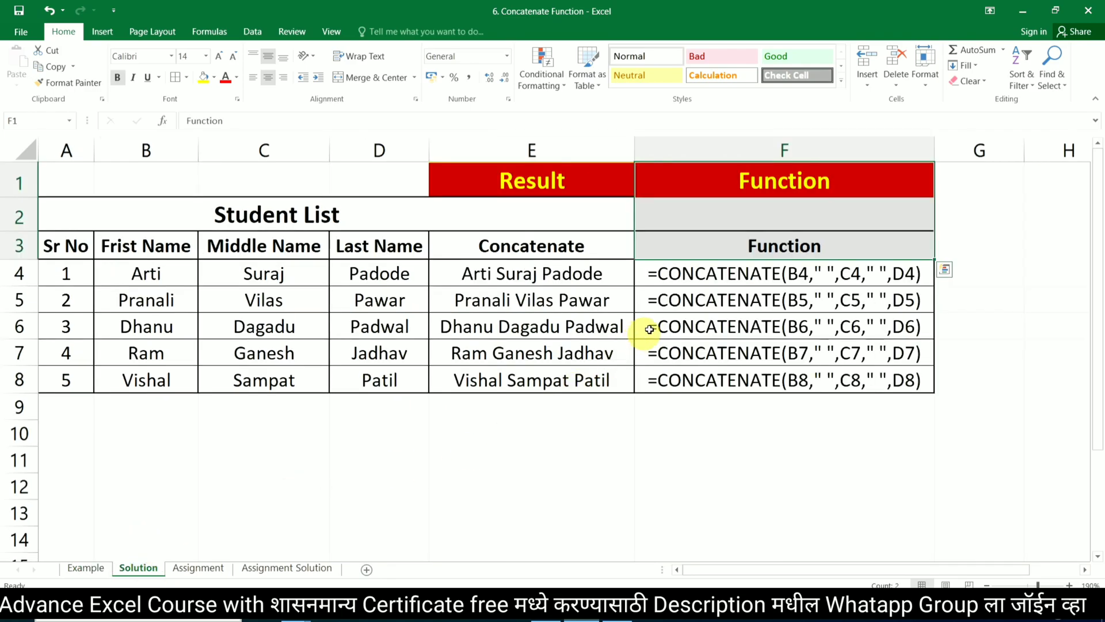
pyautogui.click(840, 276)
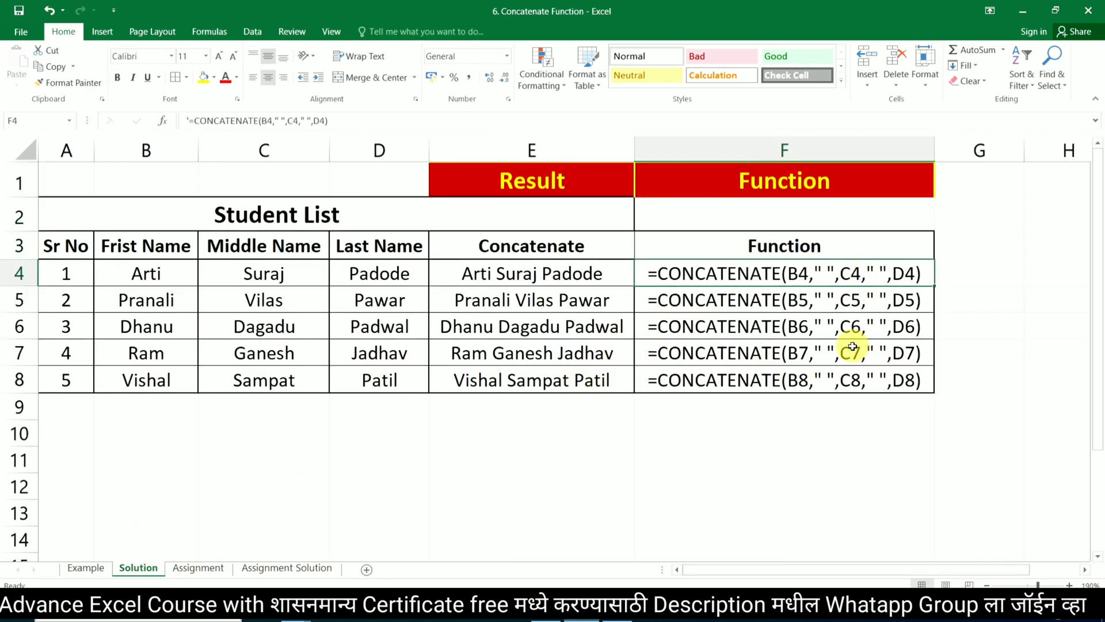
# On the Assignment sheet, begin a CONCATENATE formula in E4 with B4 and a quoted space " " as the first two arguments.
pyautogui.click(211, 568)
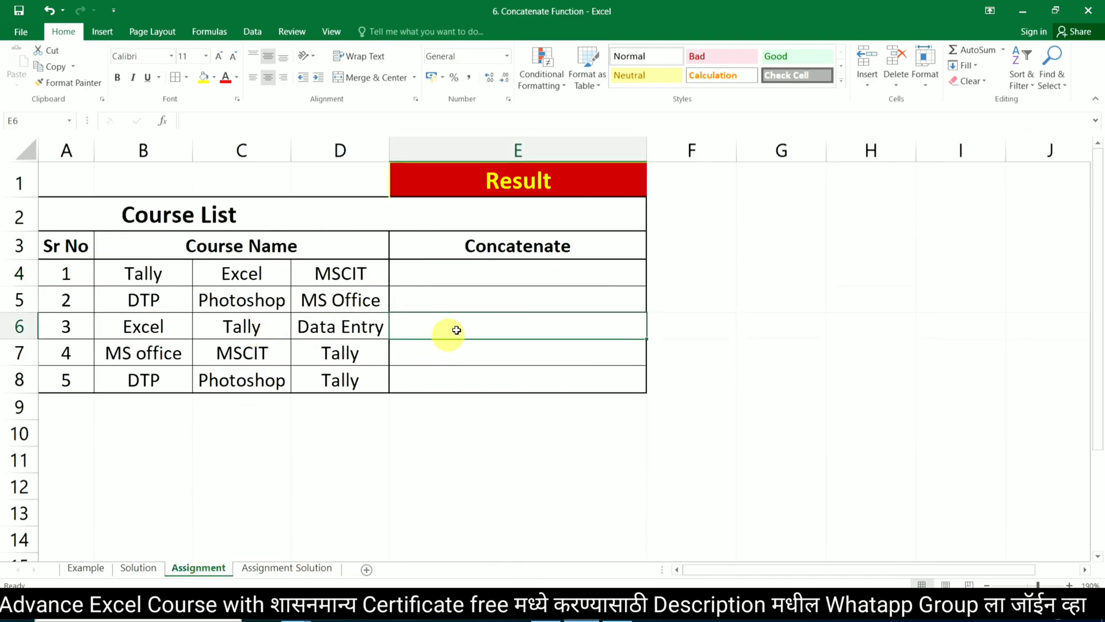
pyautogui.click(489, 279)
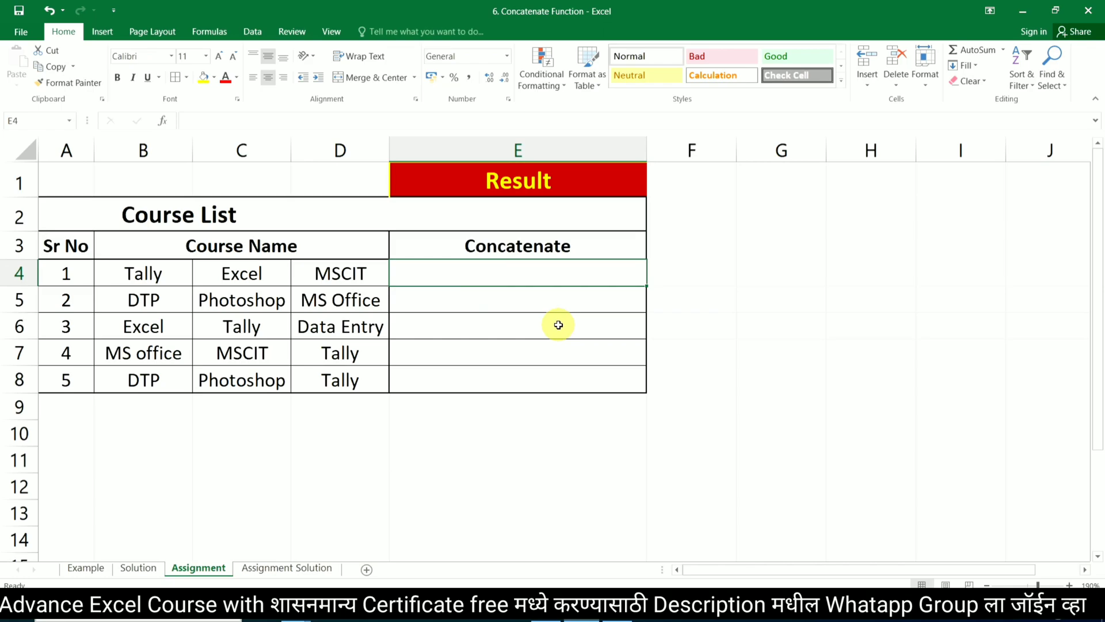
pyautogui.write('=con')
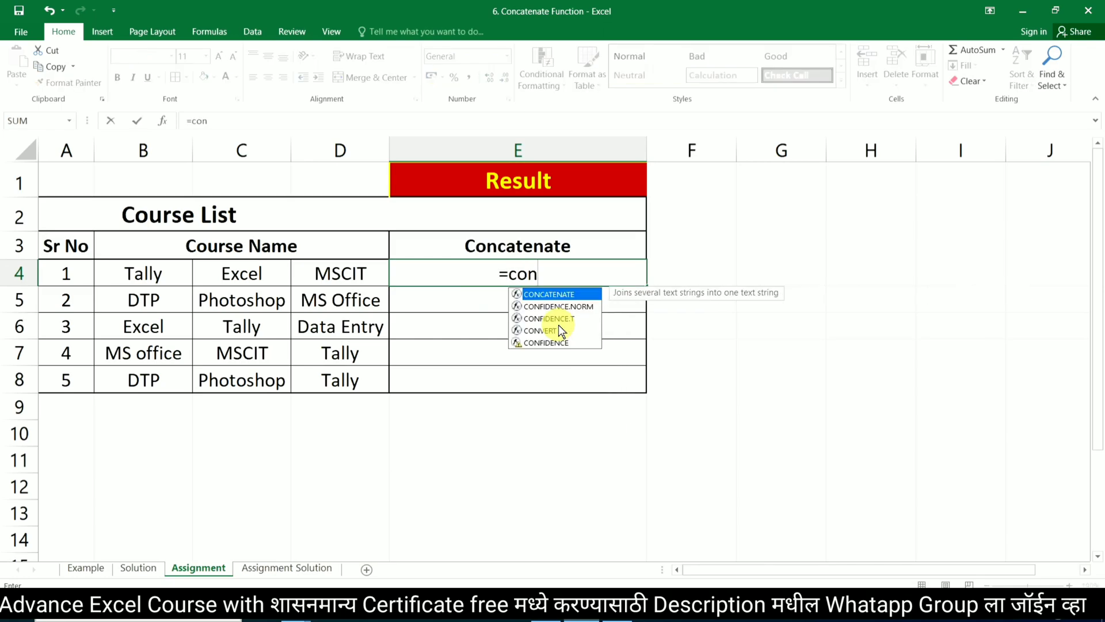
pyautogui.doubleClick(588, 295)
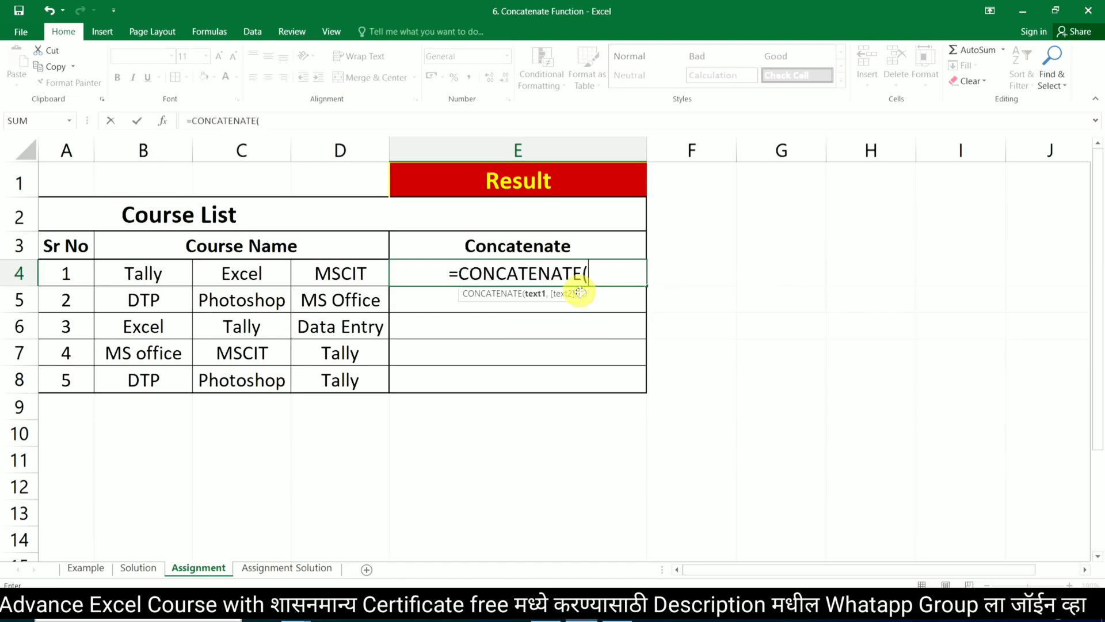
pyautogui.click(167, 279)
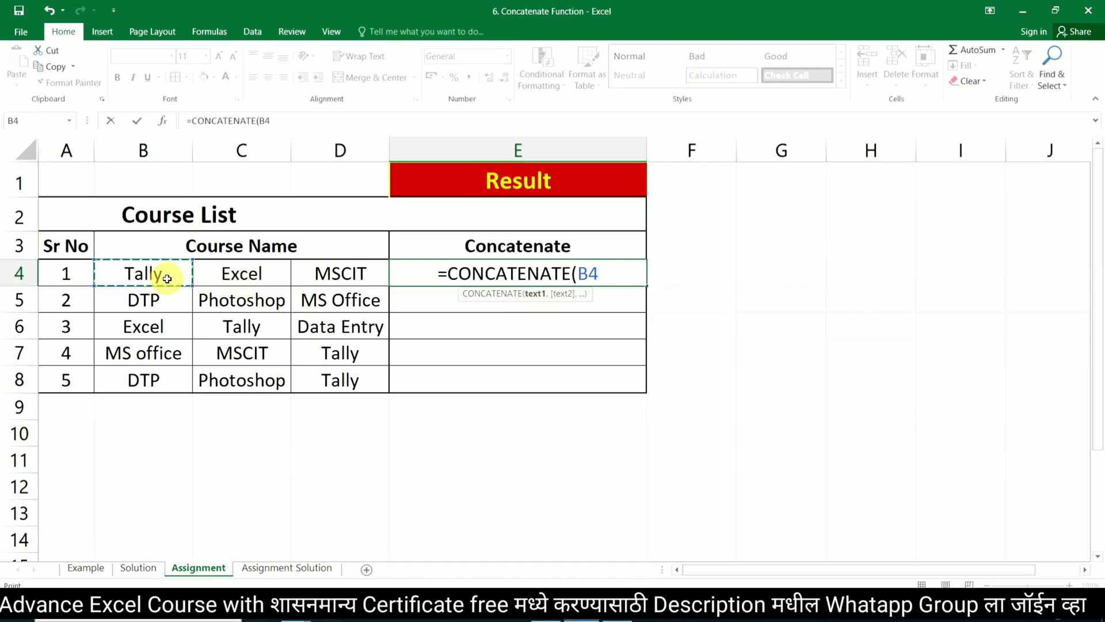
pyautogui.write(',')
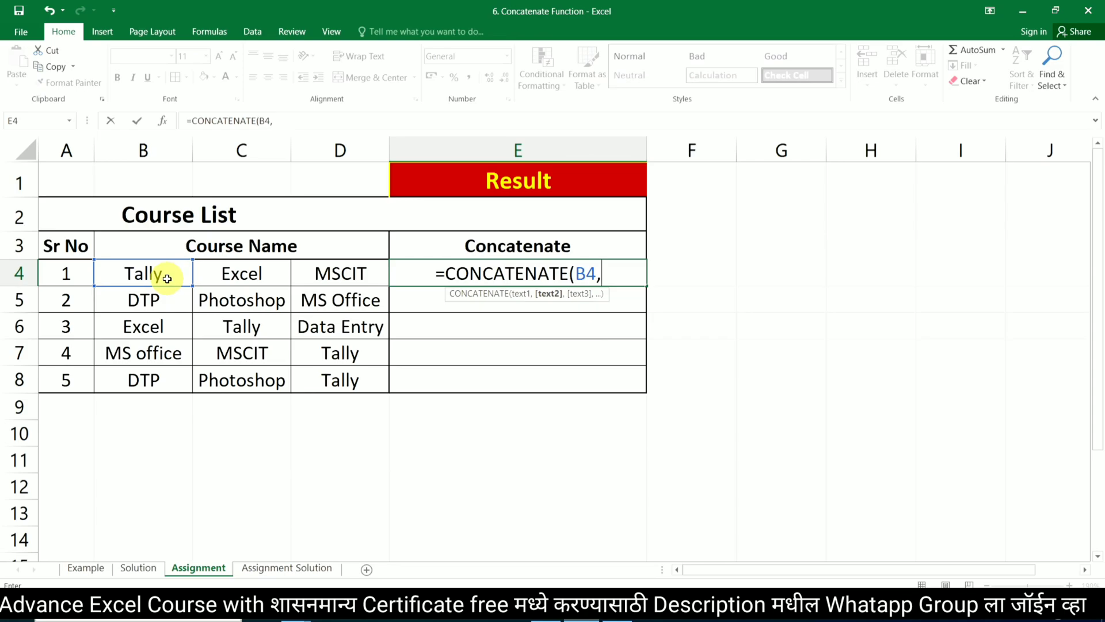
pyautogui.write('"')
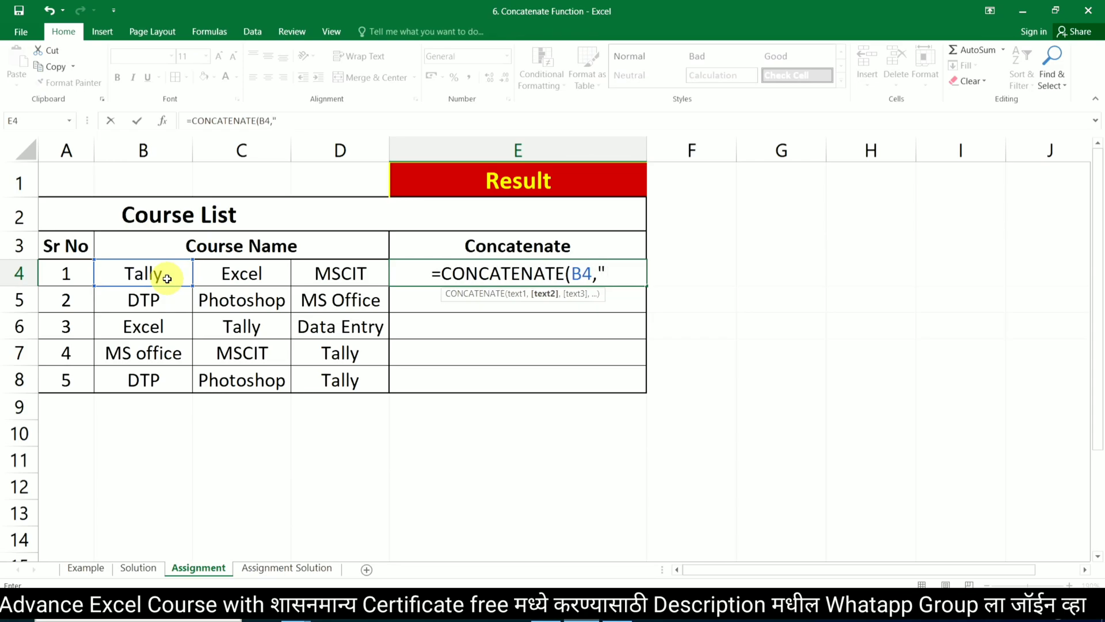
pyautogui.write(' "')
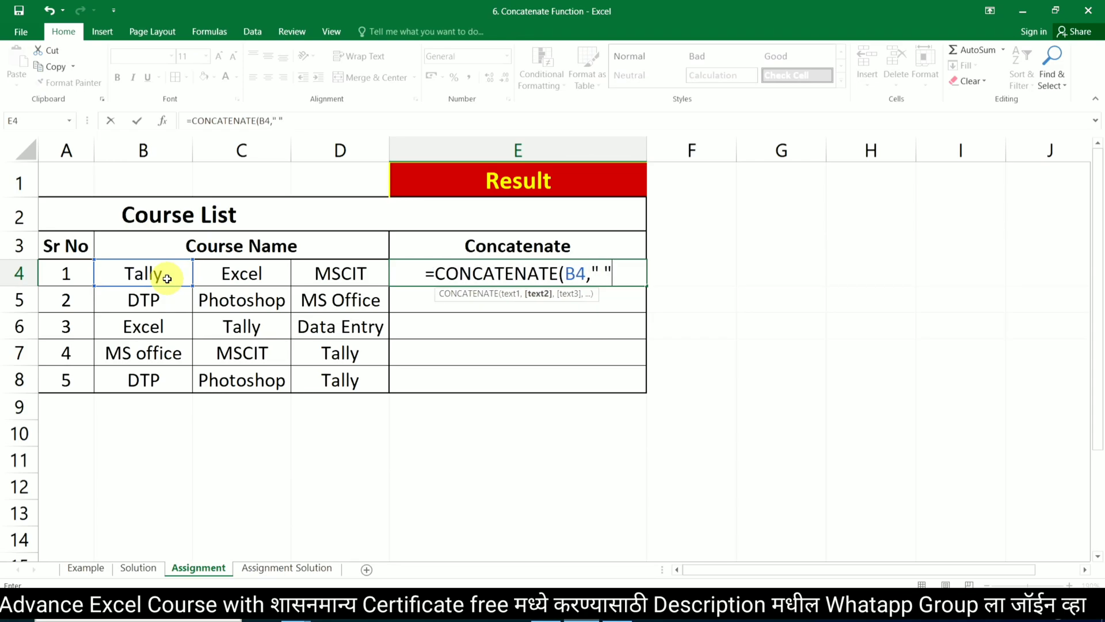
pyautogui.write(',')
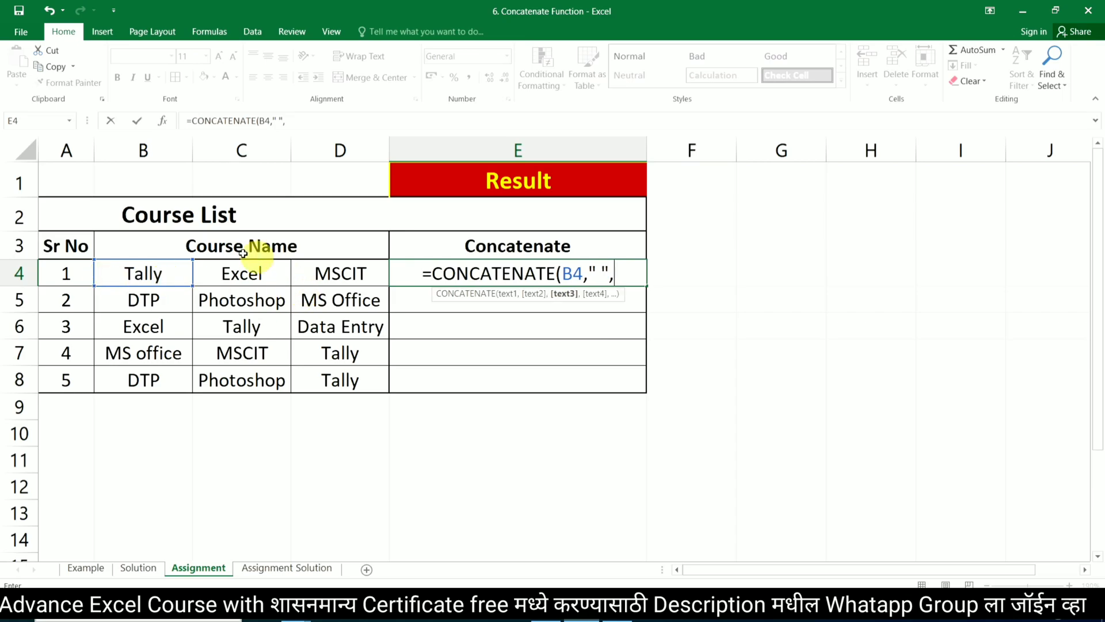
# Finish the course list's E4 formula as =CONCATENATE(B4," ",C4," ",D4) by adding C4, a quoted space and D4.
pyautogui.click(241, 272)
pyautogui.write(',"')
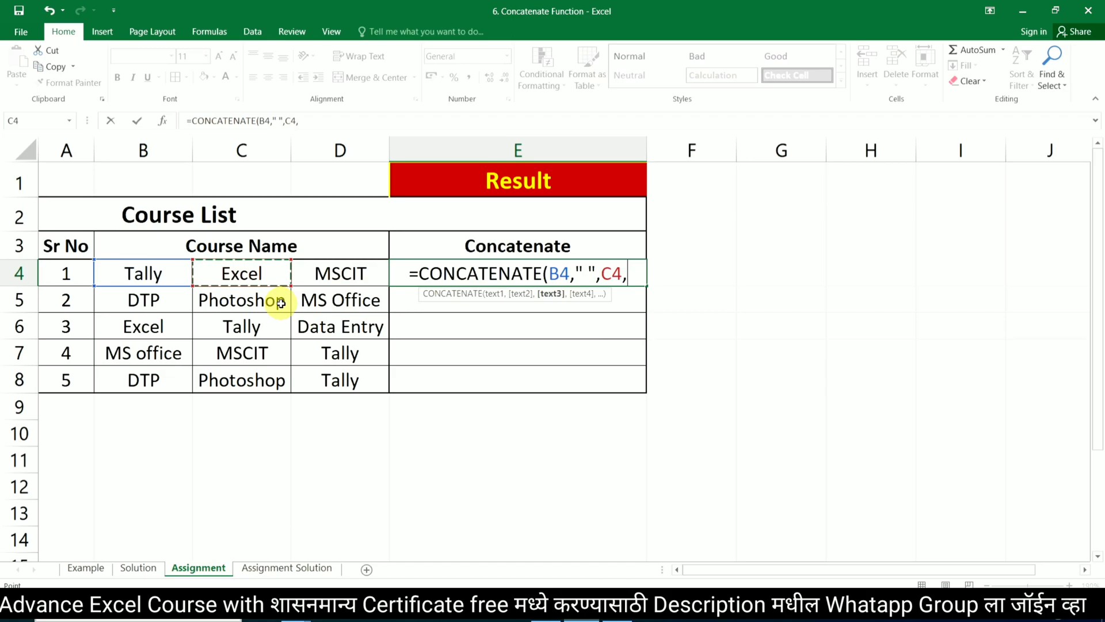
pyautogui.write(' "')
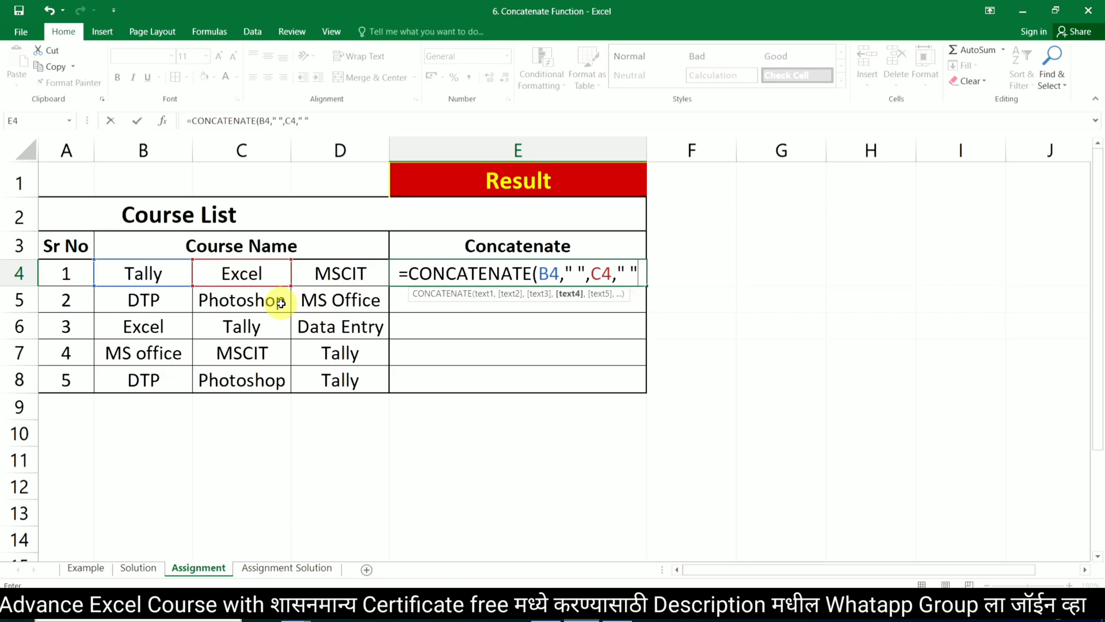
pyautogui.write(',')
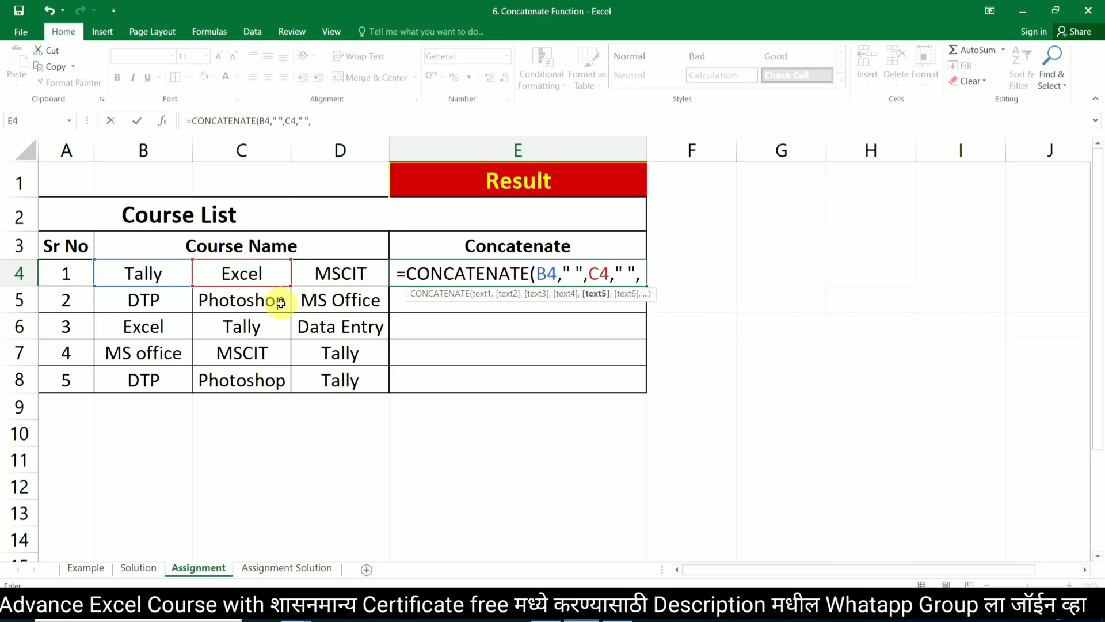
pyautogui.click(368, 276)
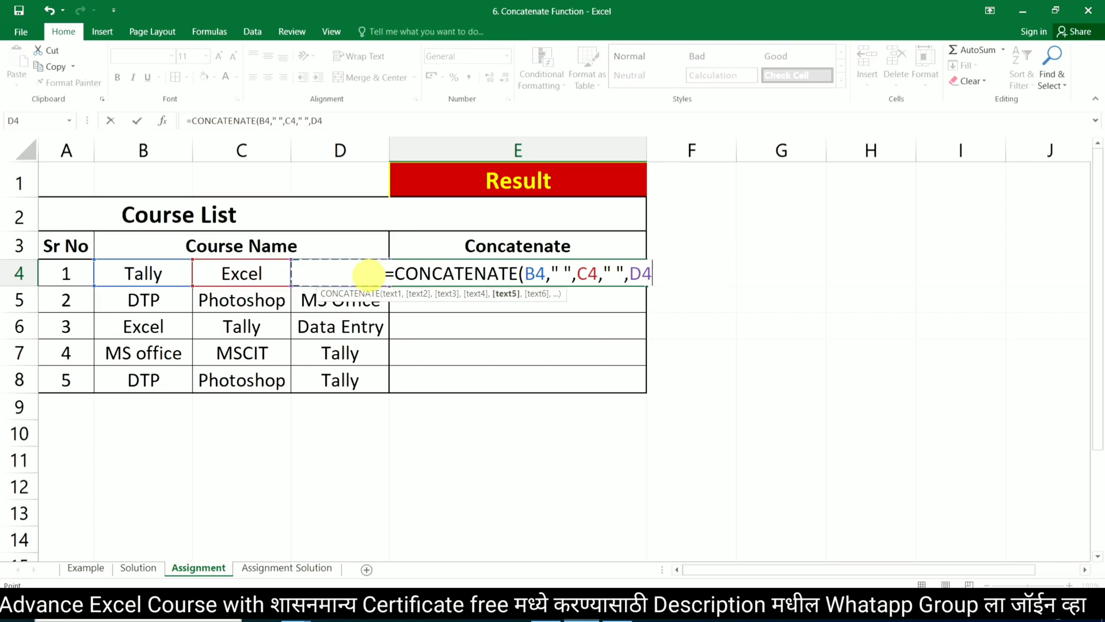
pyautogui.write(')')
pyautogui.press('Return')
# Copy the course list's CONCATENATE formula from E4 down through E8.
pyautogui.press('Up')
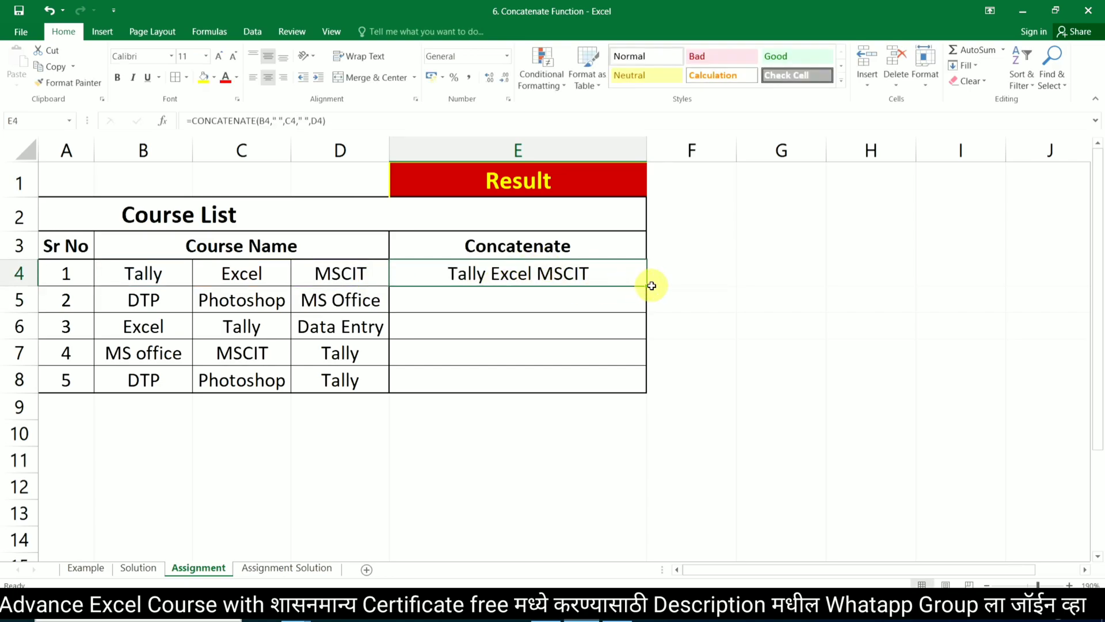
pyautogui.moveTo(646, 286); pyautogui.dragTo(646, 389)
pyautogui.click(553, 432)
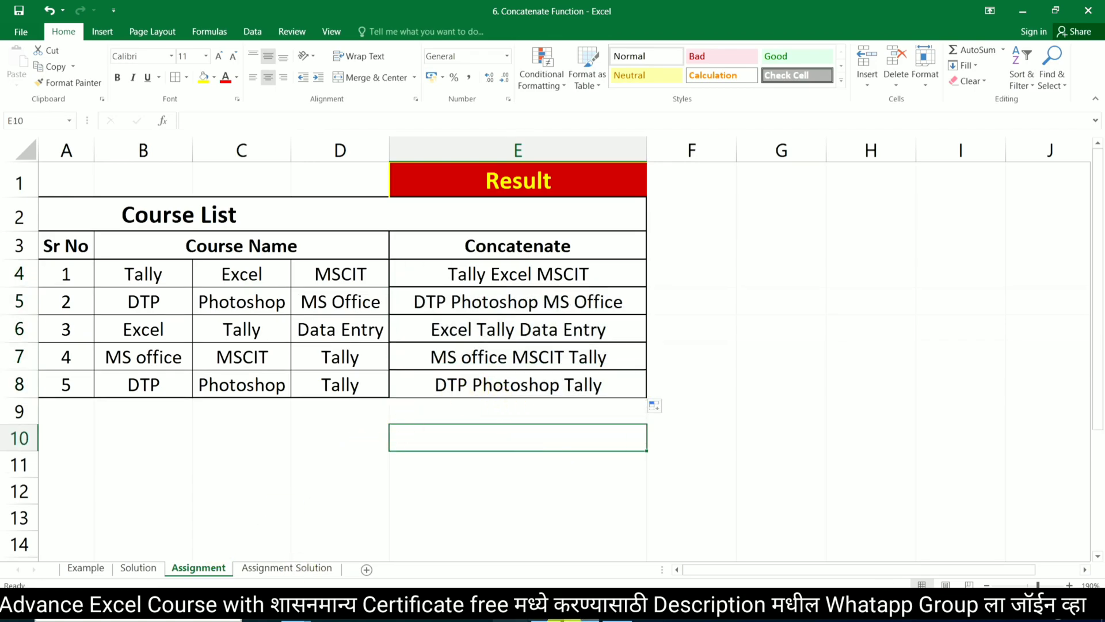
# Switch to the lesson PDF in Adobe Reader and review its notes on the CONCATENATE function.
pyautogui.click(626, 608)
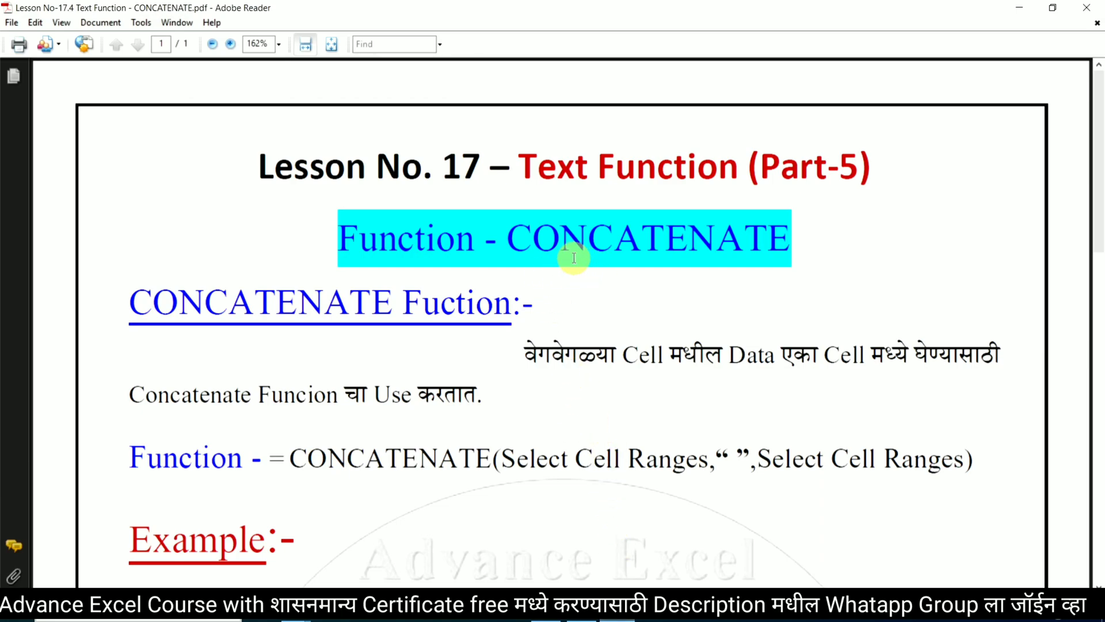
pyautogui.scroll(-2, 590, 378)
pyautogui.scroll(2, 589, 378)
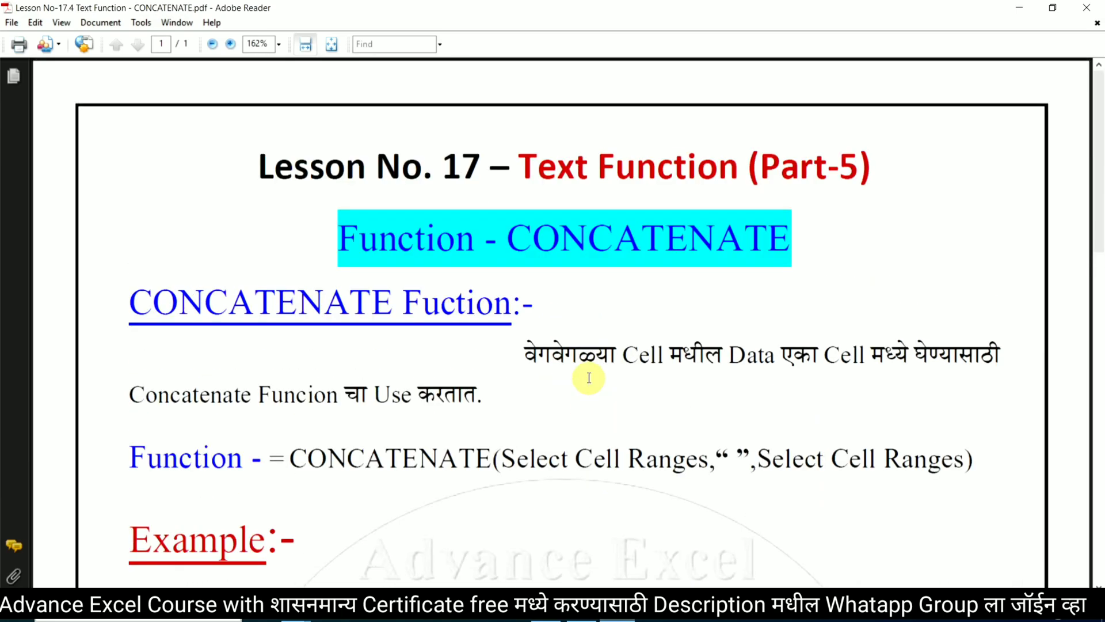